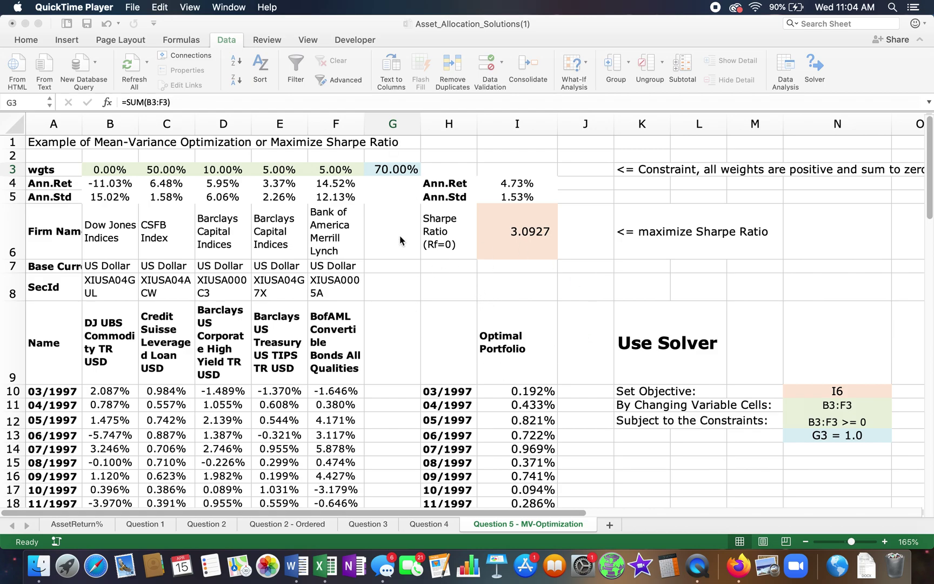
# Review the Use Solver heading and the first monthly return of the DJ UBS Commodity index
pyautogui.click(652, 344)
pyautogui.doubleClick(653, 343)
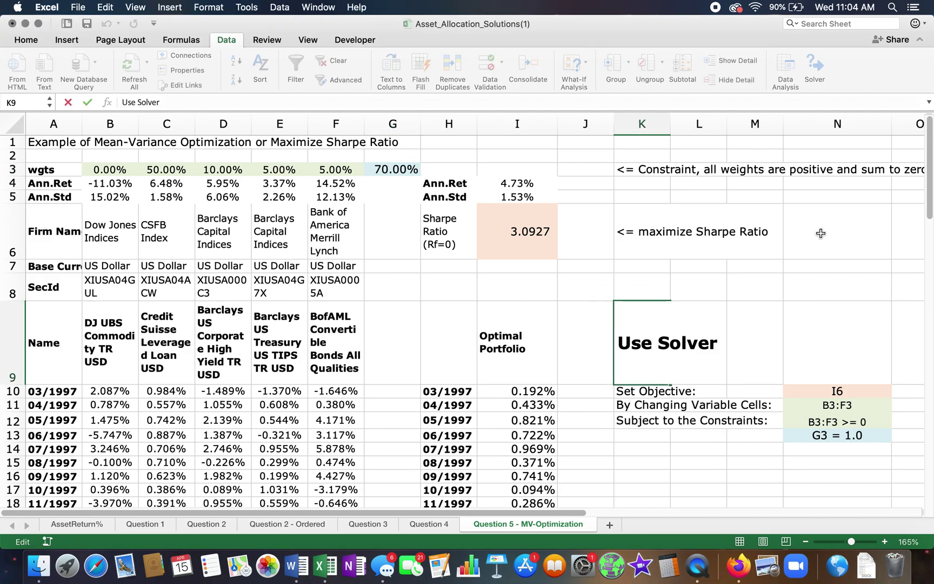
pyautogui.click(415, 324)
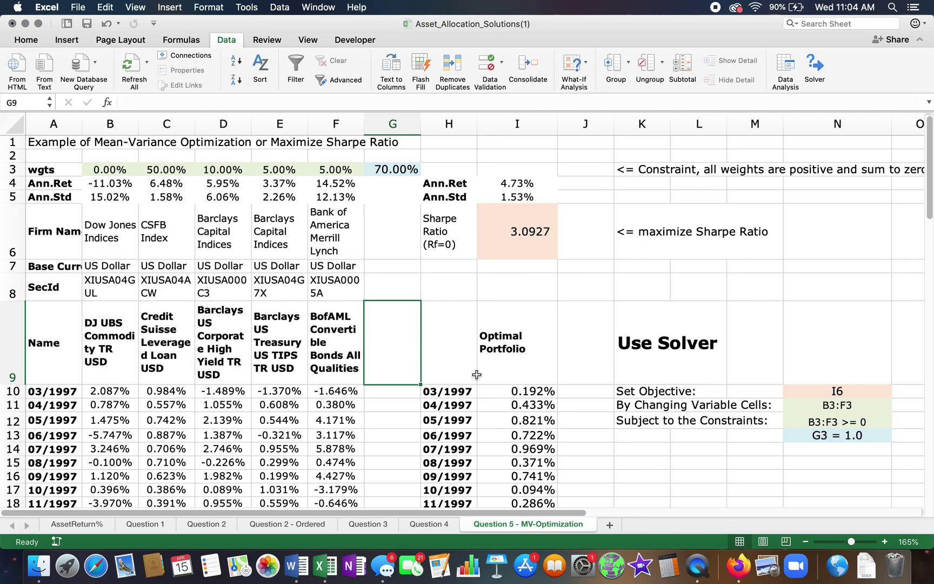
pyautogui.click(107, 391)
pyautogui.doubleClick(107, 391)
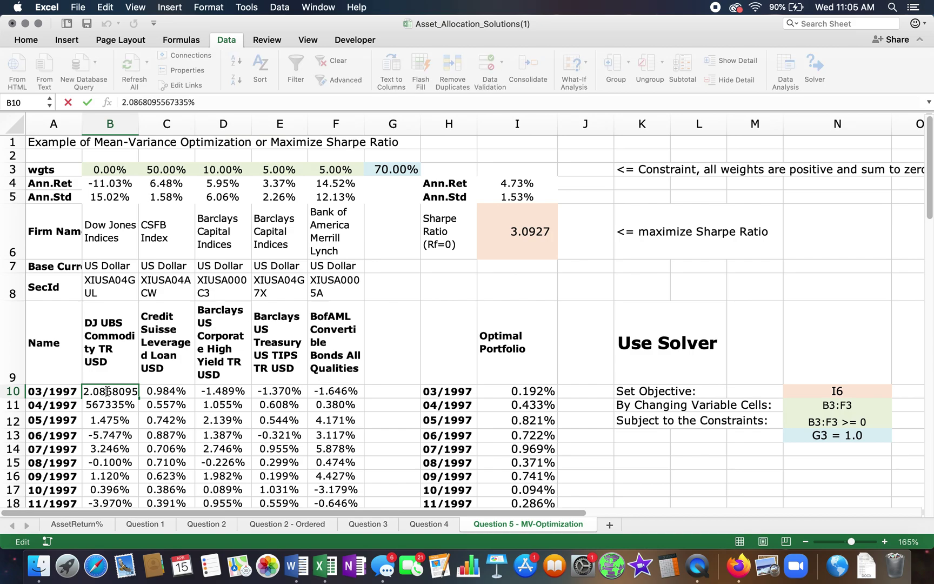
# Examine the commodity index's annualized return formula in B4 and the firm names across row 6
pyautogui.click(114, 184)
pyautogui.doubleClick(114, 184)
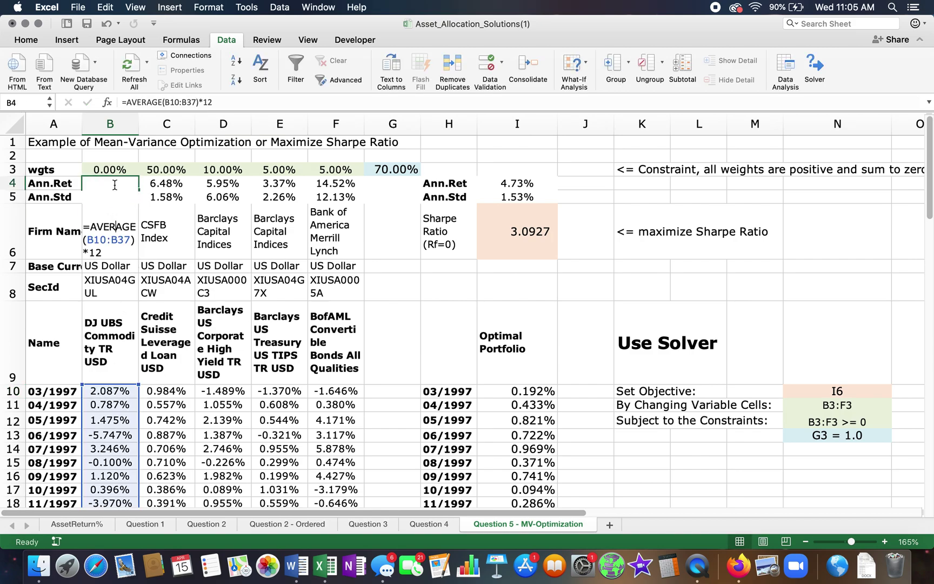
pyautogui.press('Escape')
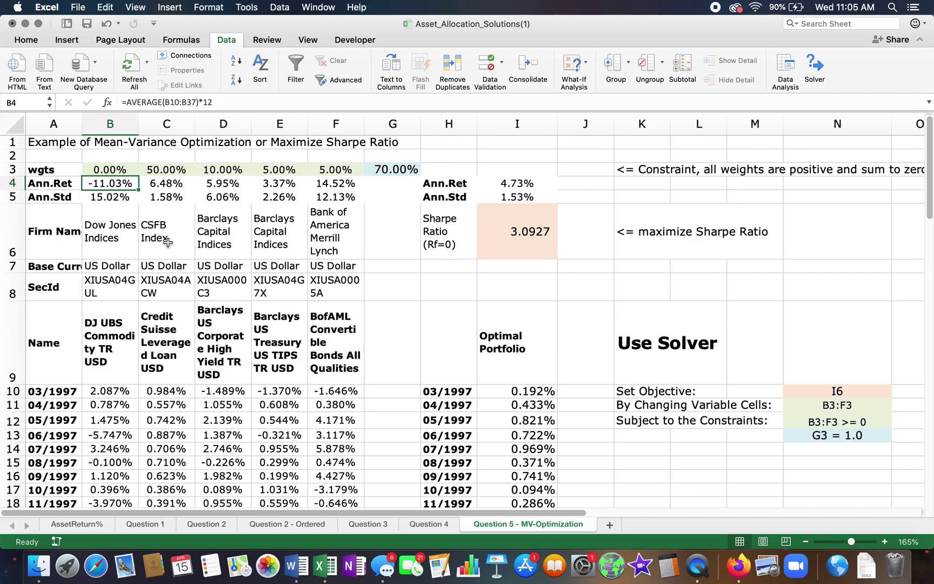
pyautogui.moveTo(73, 234); pyautogui.dragTo(326, 236)
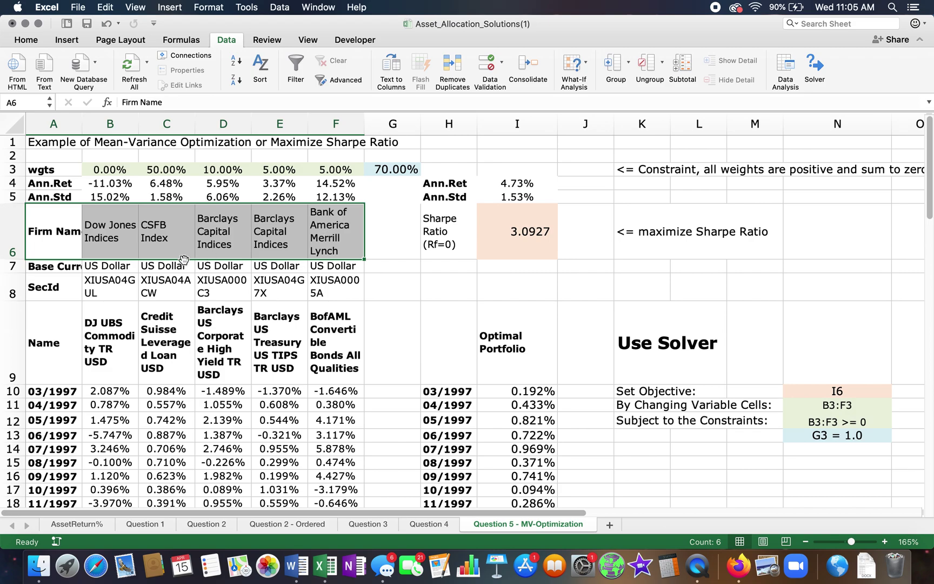
pyautogui.click(53, 220)
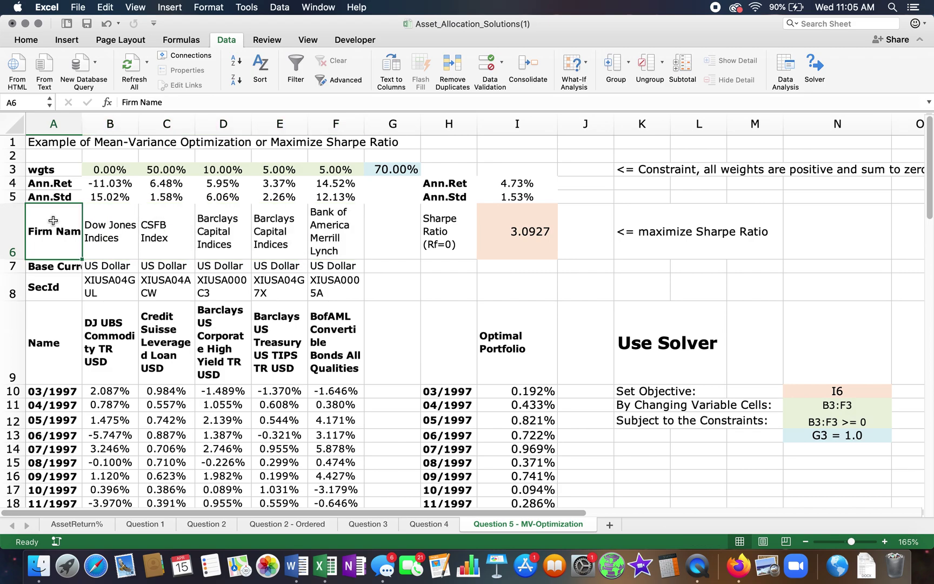
# Inspect the annualized return formulas in B4 and F4 and the annualized standard deviation formula in B5
pyautogui.click(109, 182)
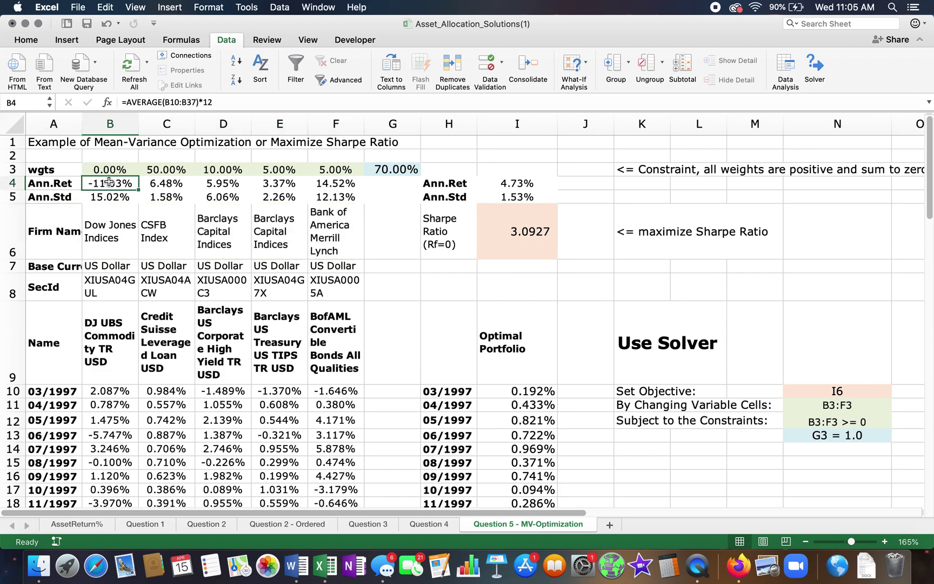
pyautogui.doubleClick(109, 181)
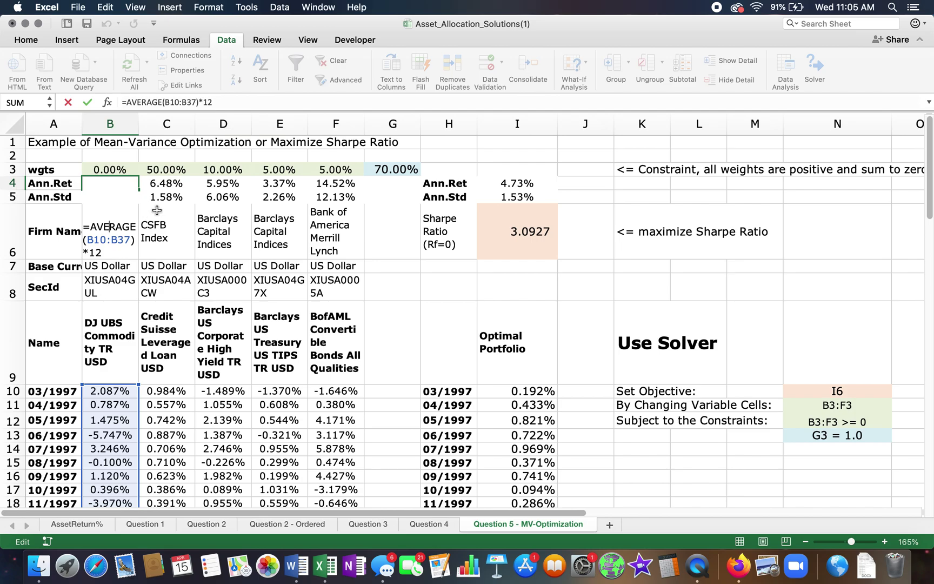
pyautogui.press('Escape')
pyautogui.click(331, 181)
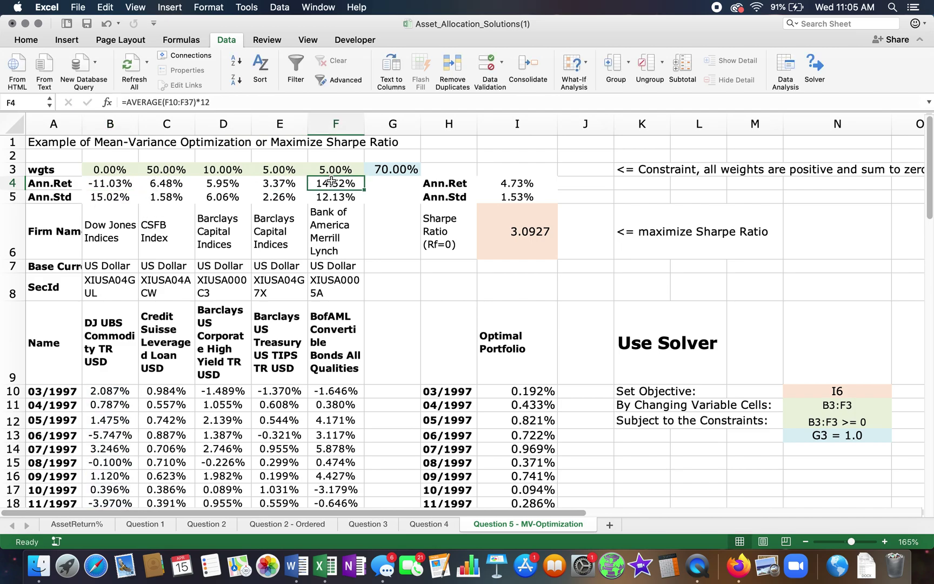
pyautogui.doubleClick(102, 198)
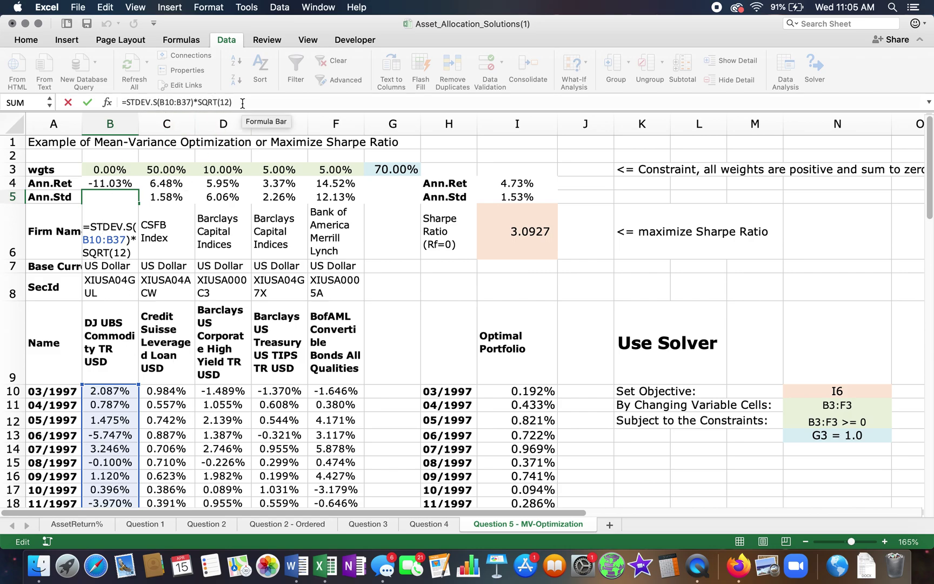
pyautogui.press('Return')
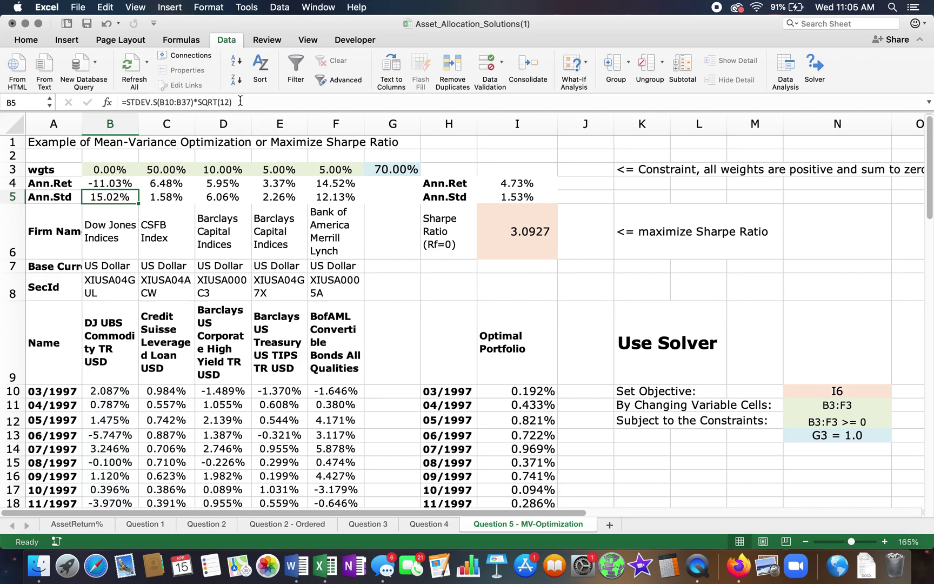
# Examine the asset weights in B3:F3 that Solver can change
pyautogui.click(112, 172)
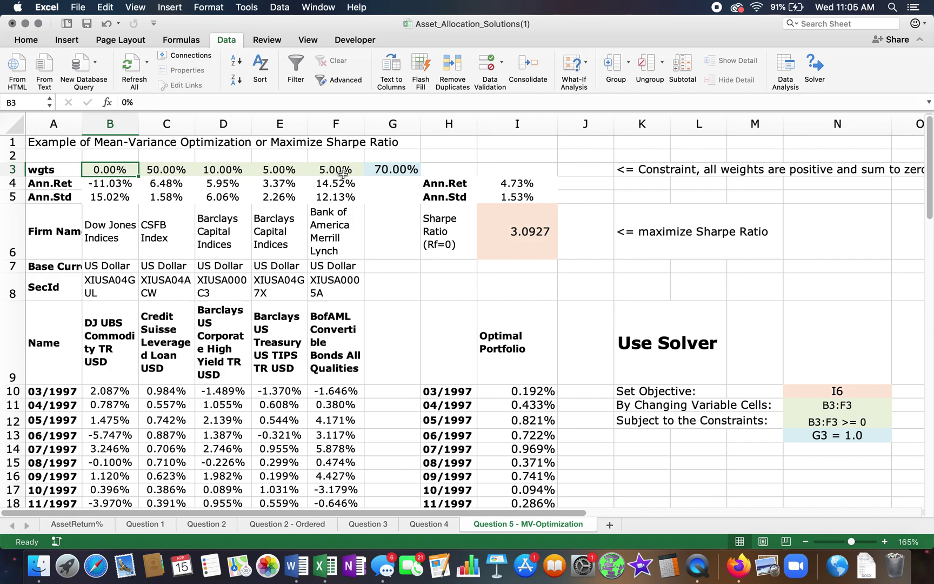
pyautogui.moveTo(129, 169); pyautogui.dragTo(325, 175)
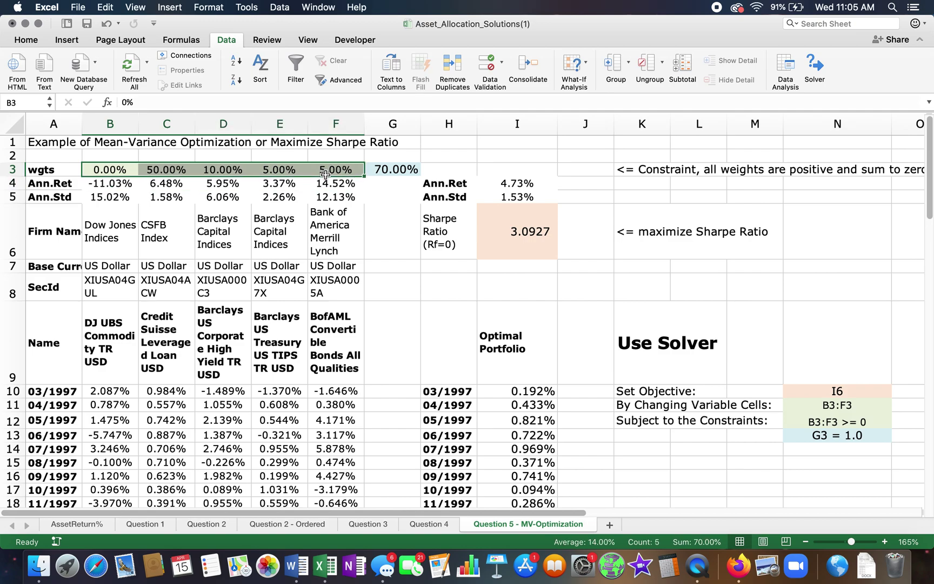
pyautogui.click(72, 169)
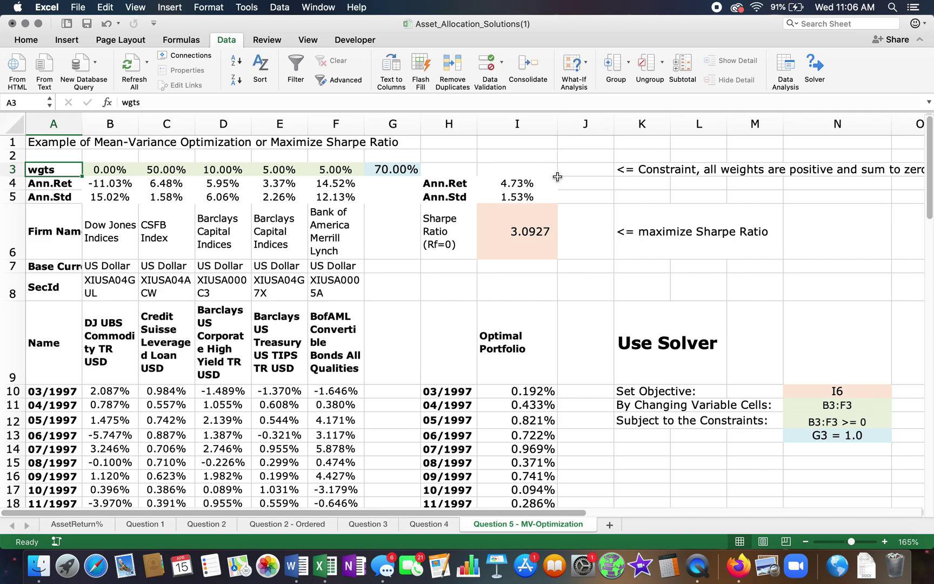
# Check which cells the portfolio's annualized return formula in I4 refers to
pyautogui.click(528, 183)
pyautogui.doubleClick(528, 182)
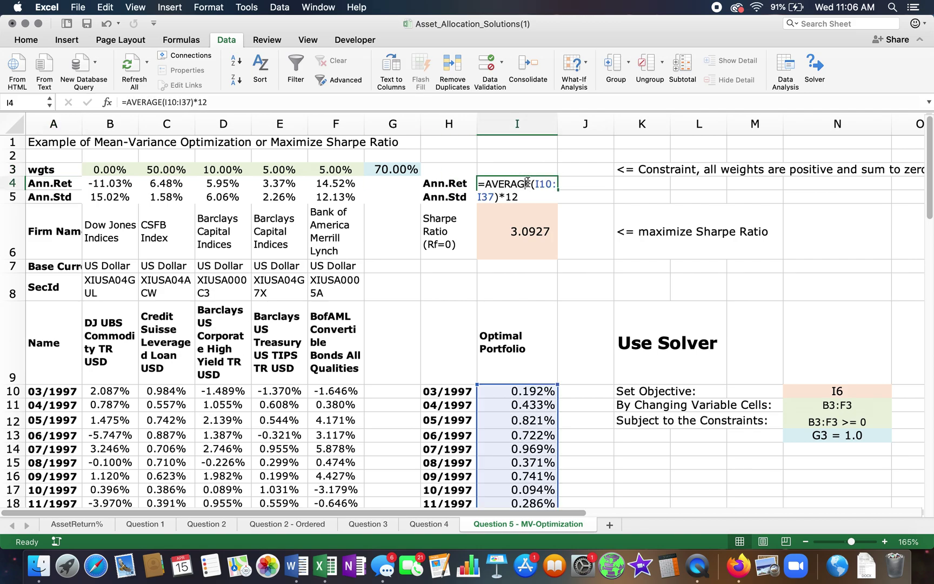
pyautogui.click(397, 304)
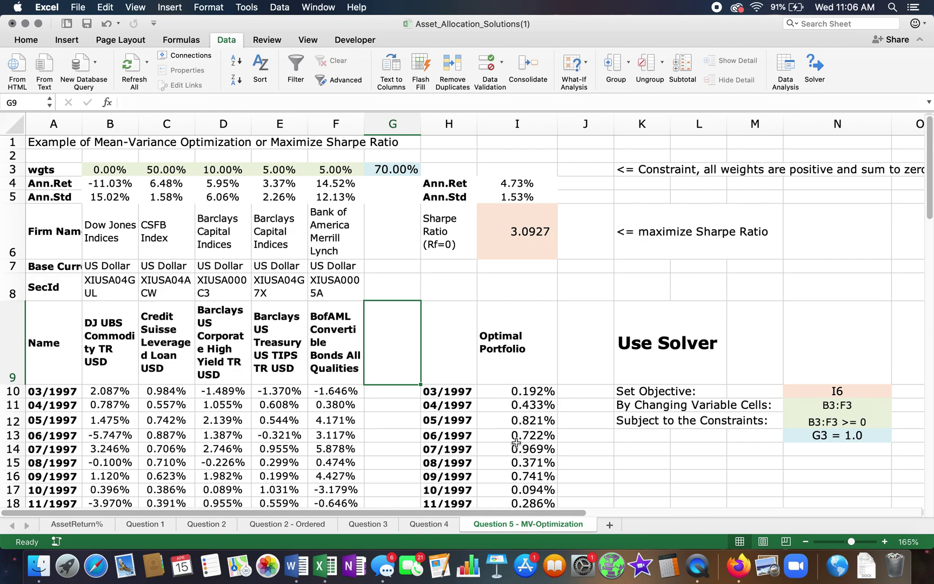
# Inspect the Optimal Portfolio formula for 03/1997 in I10, including its absolute reference to the weights
pyautogui.click(520, 348)
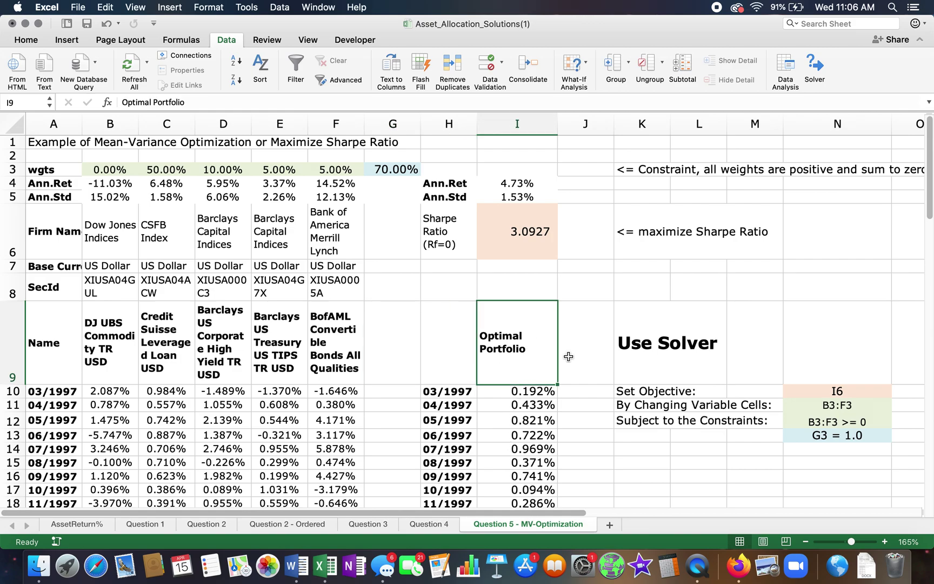
pyautogui.moveTo(931, 180); pyautogui.dragTo(931, 227)
pyautogui.click(543, 254)
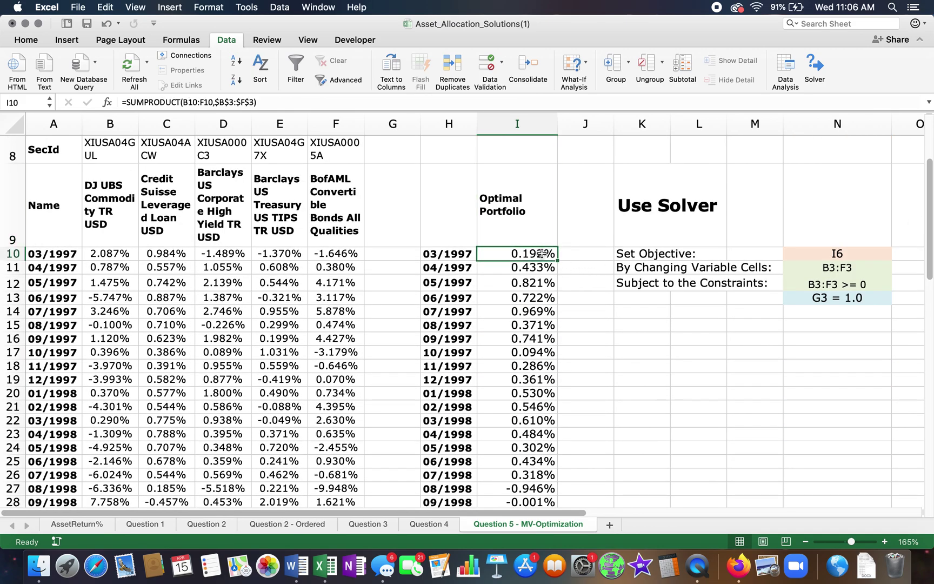
pyautogui.doubleClick(543, 255)
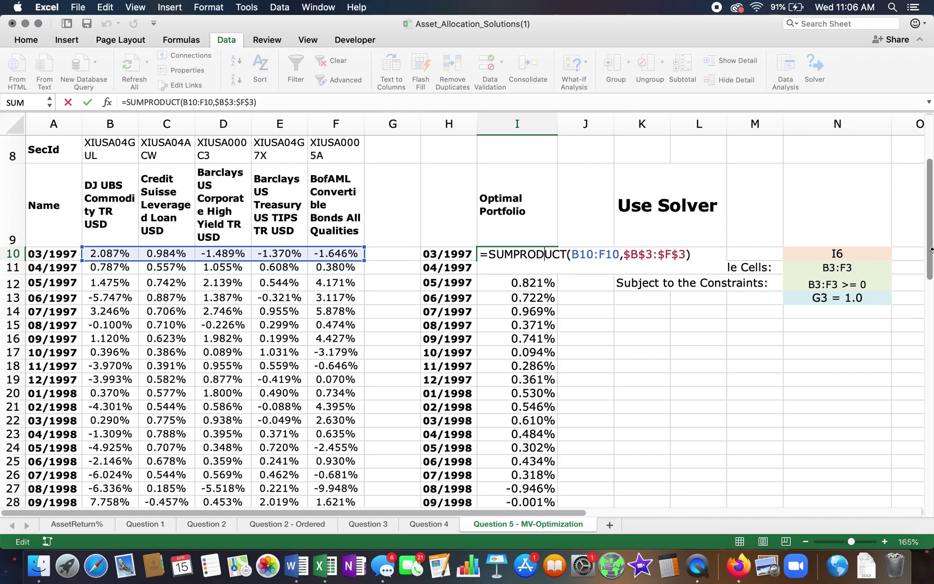
pyautogui.moveTo(931, 219); pyautogui.dragTo(928, 173)
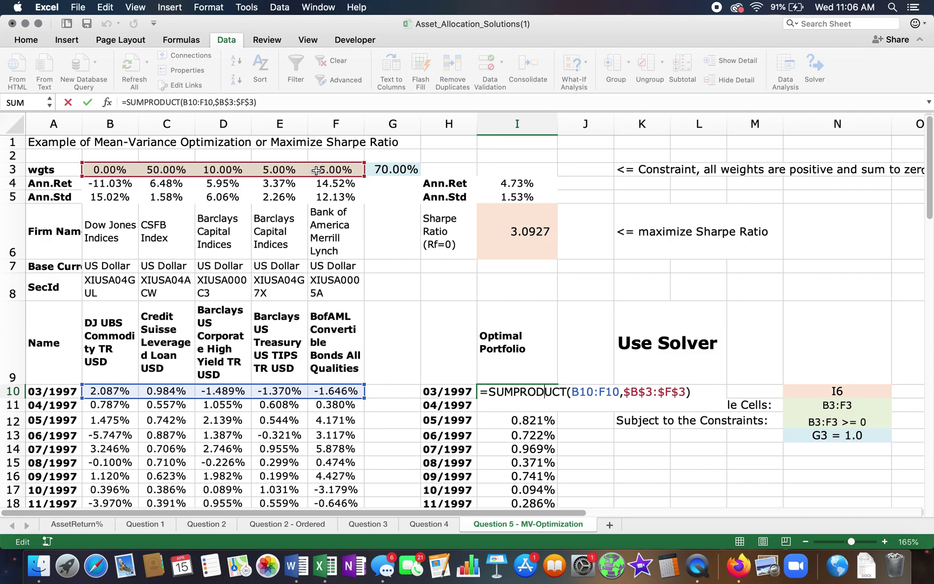
pyautogui.moveTo(213, 102); pyautogui.dragTo(255, 103)
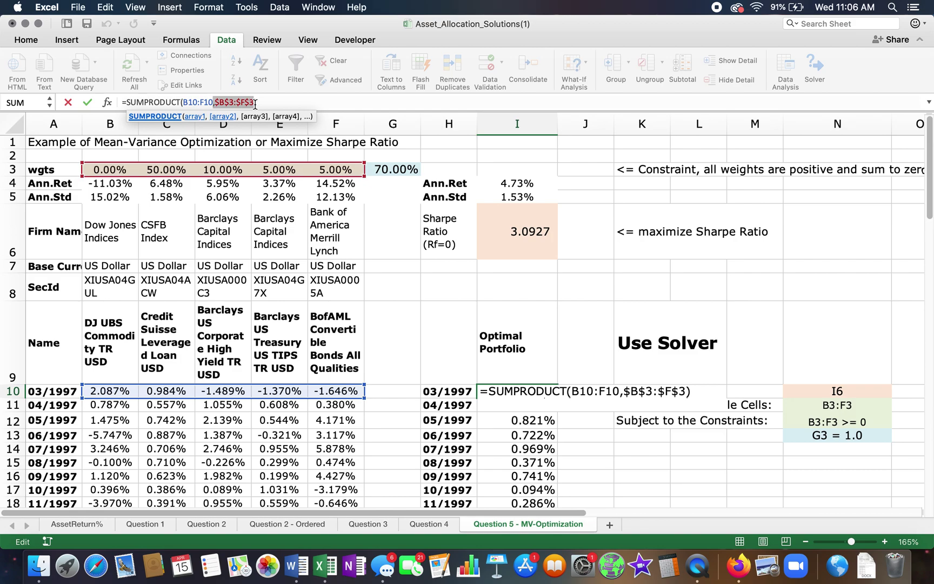
pyautogui.press('Escape')
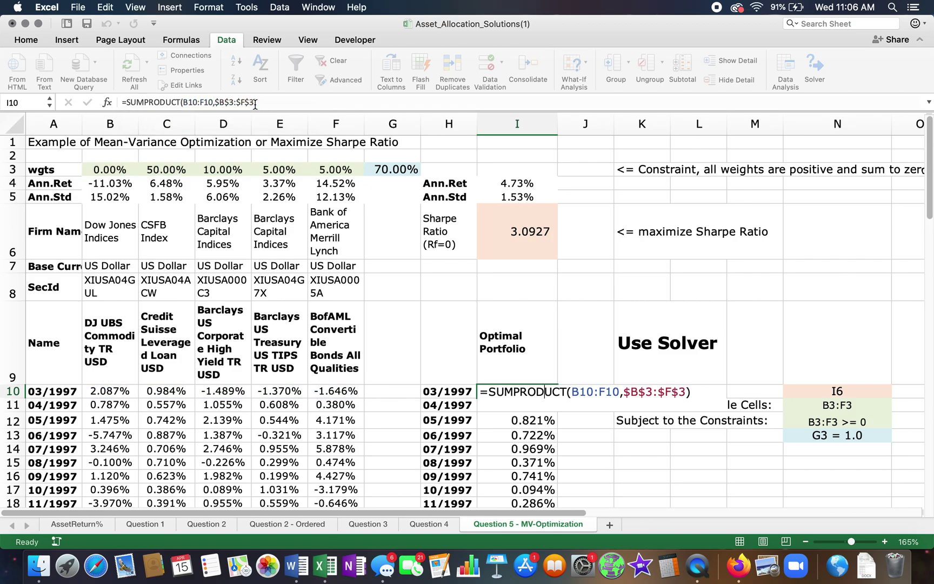
# Check the SUMPRODUCT formulas for the next months in the Optimal Portfolio column, opening the one in I12
pyautogui.click(523, 407)
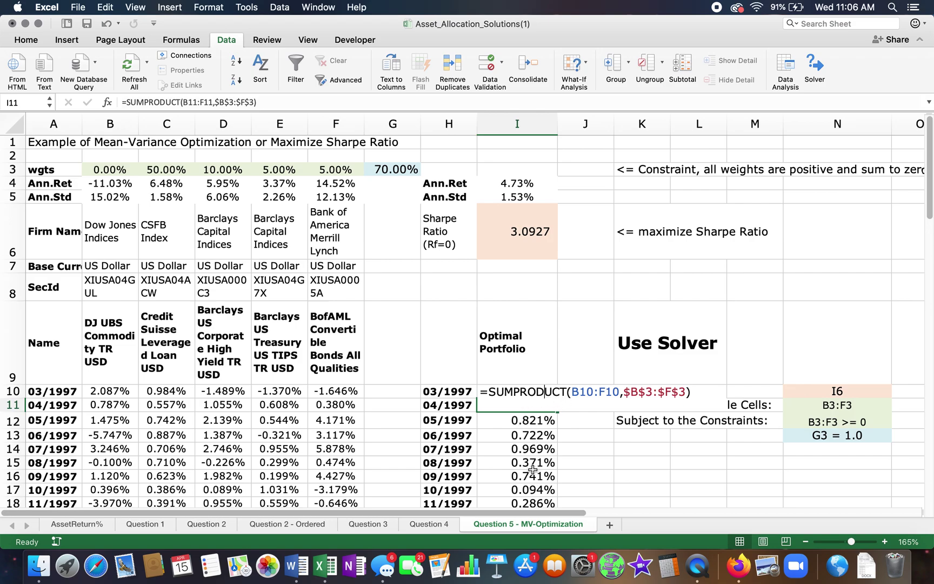
pyautogui.click(511, 330)
pyautogui.click(491, 442)
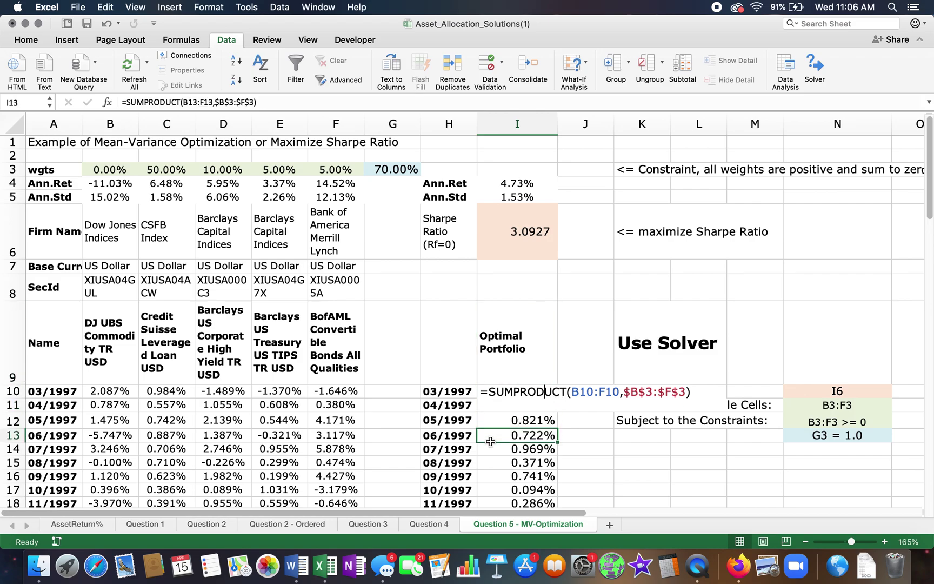
pyautogui.doubleClick(524, 420)
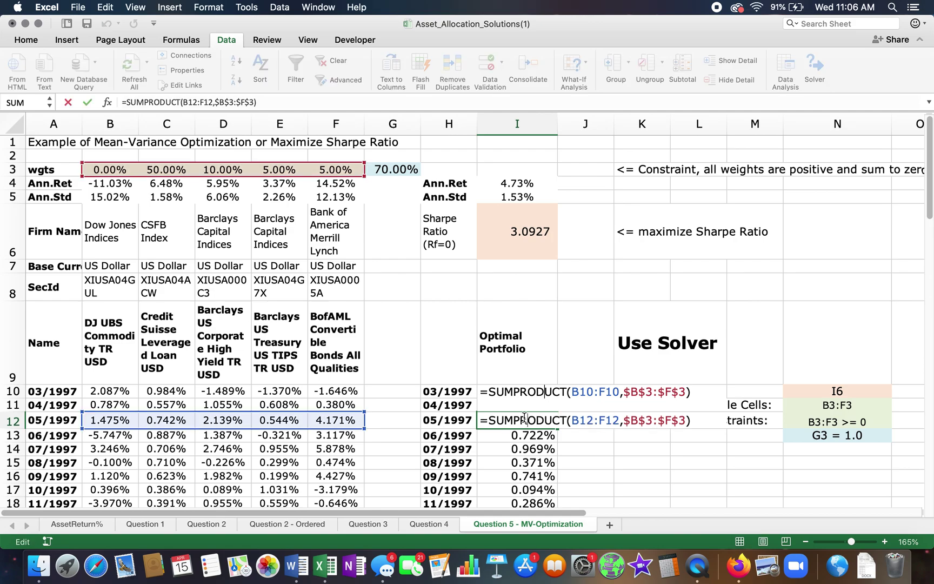
pyautogui.press('Escape')
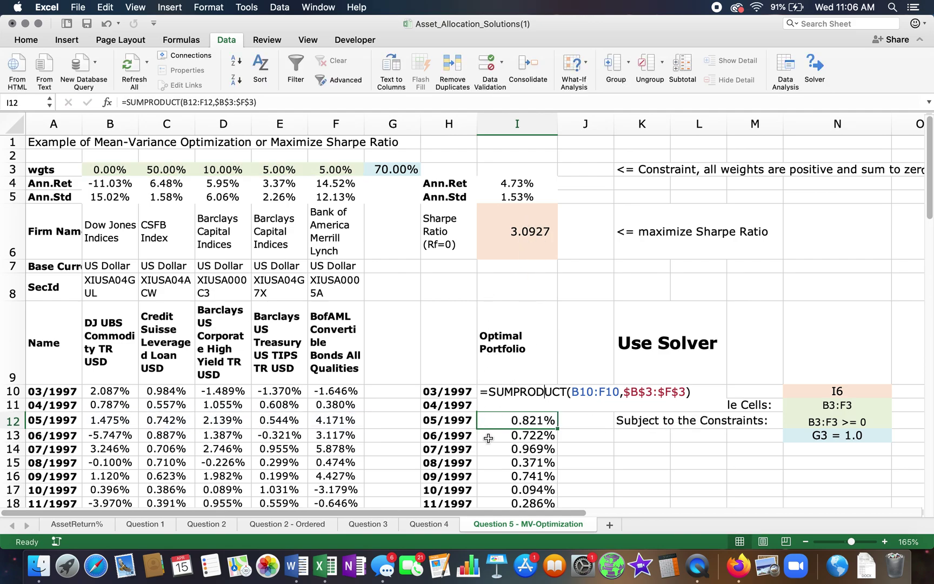
# Inspect the portfolio's annualized return formula in I4 and its annualized standard deviation formula in I5
pyautogui.click(504, 183)
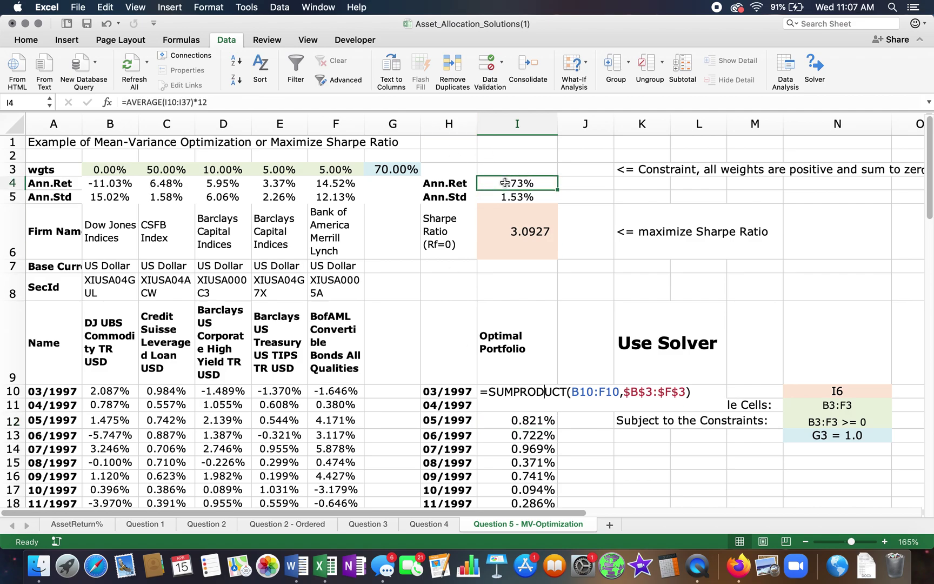
pyautogui.doubleClick(505, 183)
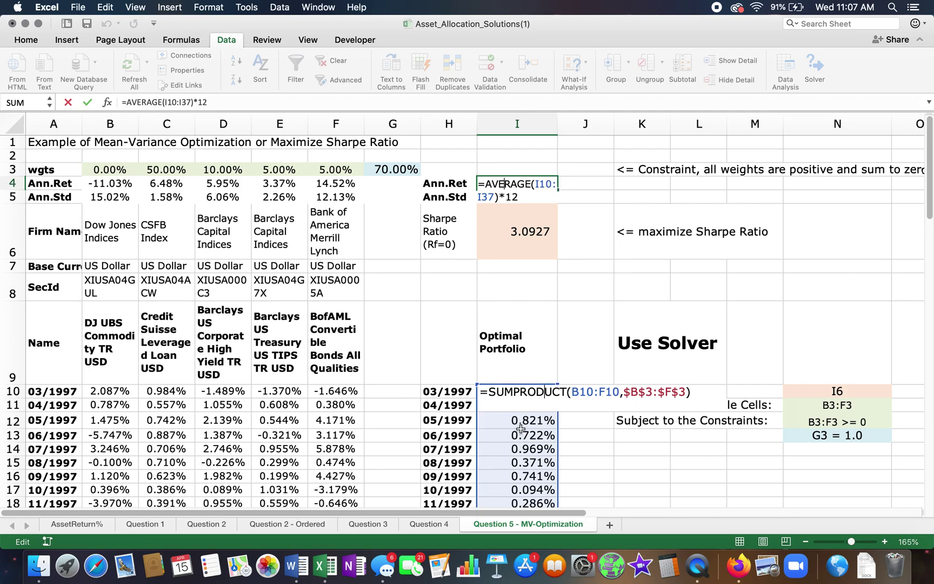
pyautogui.press('Return')
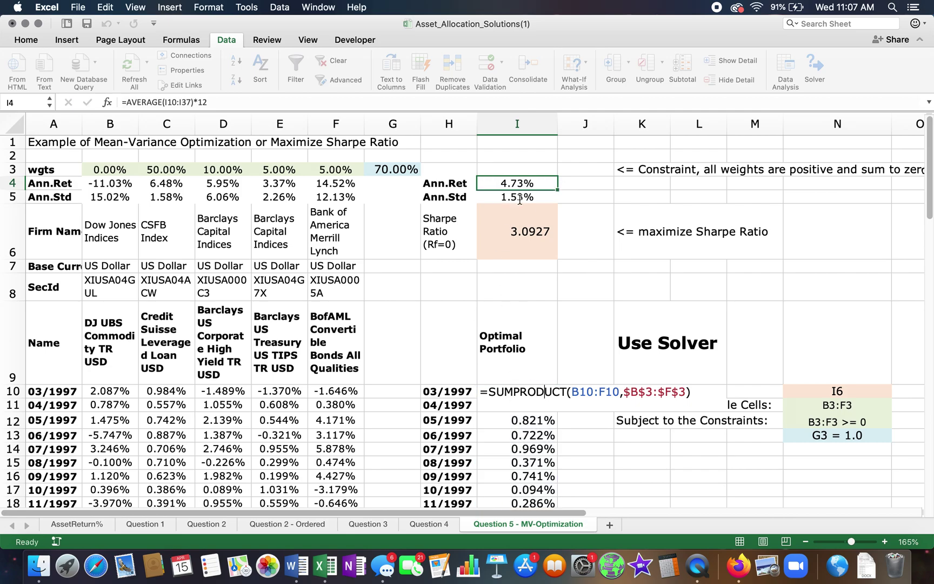
pyautogui.doubleClick(520, 199)
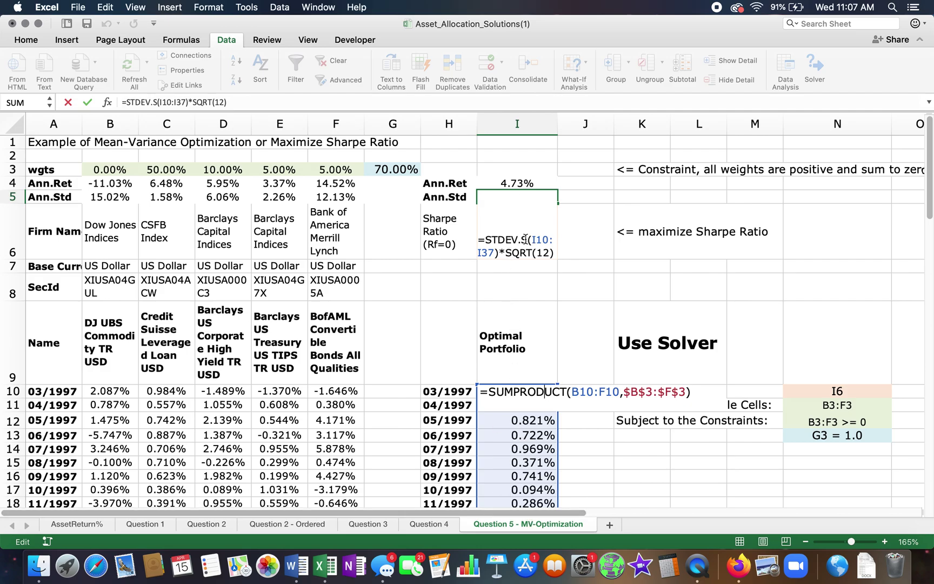
pyautogui.press('Escape')
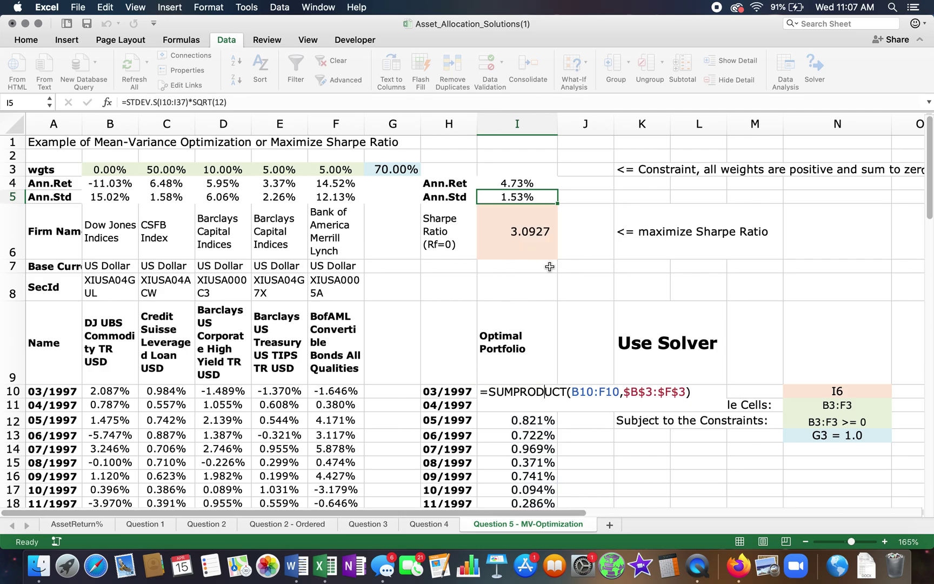
# Inspect the Sharpe ratio formula in I6 and the cells it refers to
pyautogui.click(544, 243)
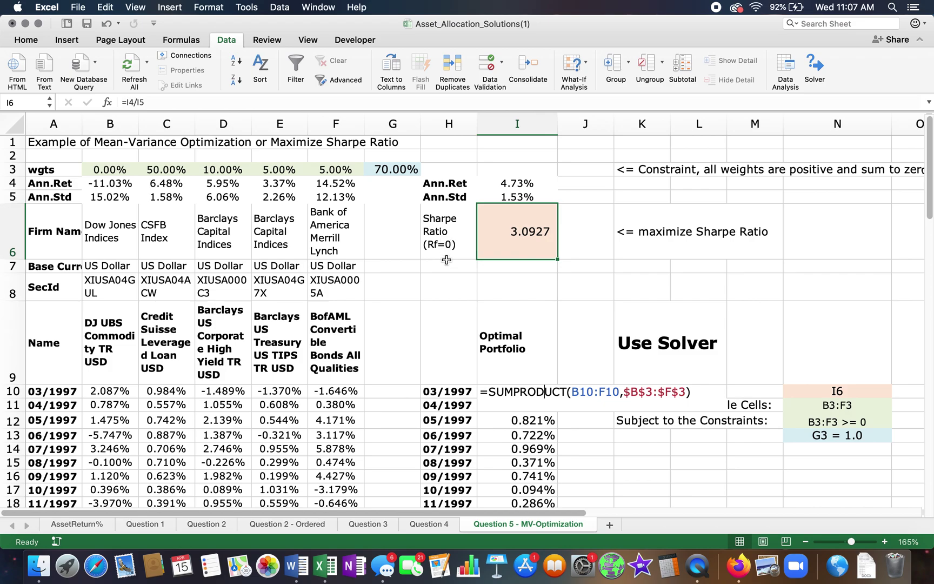
pyautogui.doubleClick(503, 219)
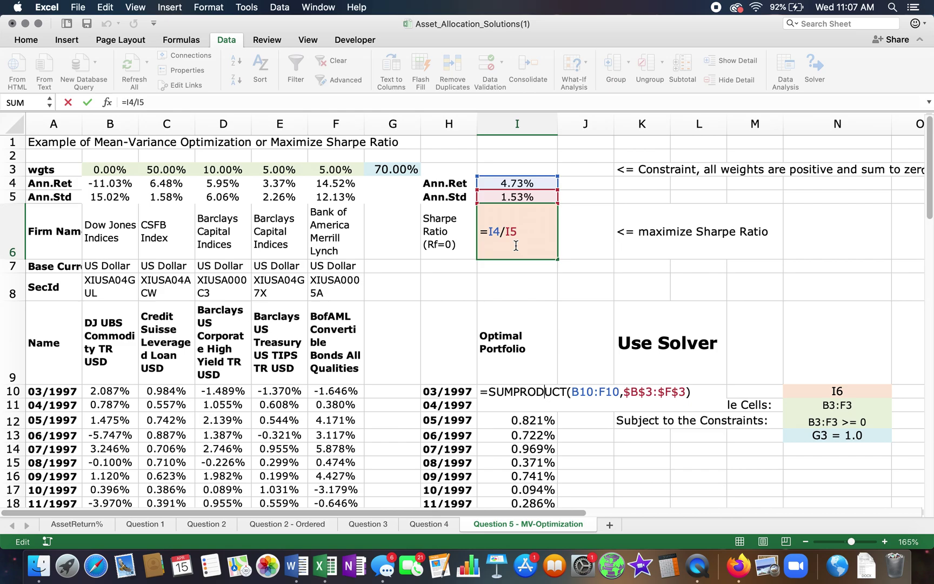
pyautogui.press('Escape')
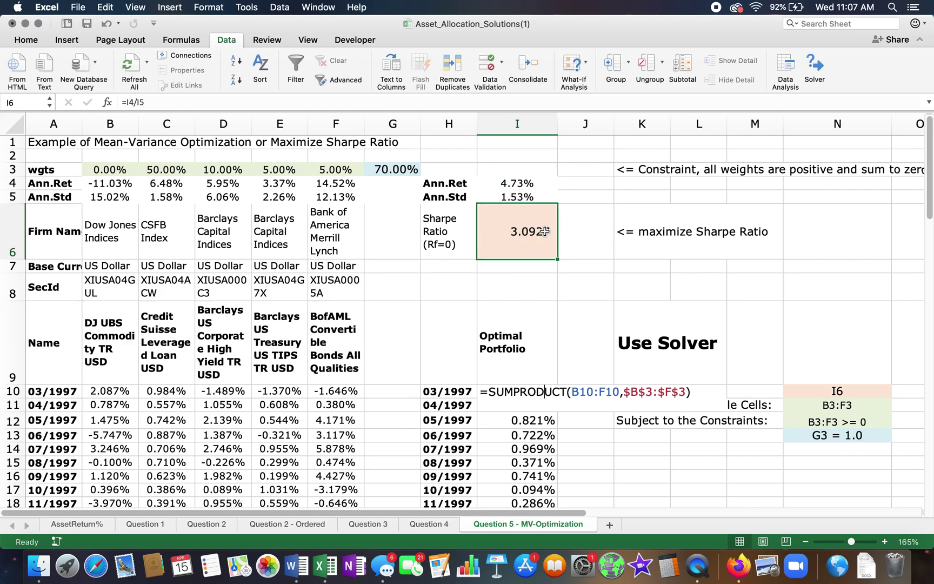
# Open Solver and review the setup that maximizes I6 by changing B3:F3, including the constraints B3:F3 >= 0 and G3 = 1
pyautogui.click(820, 64)
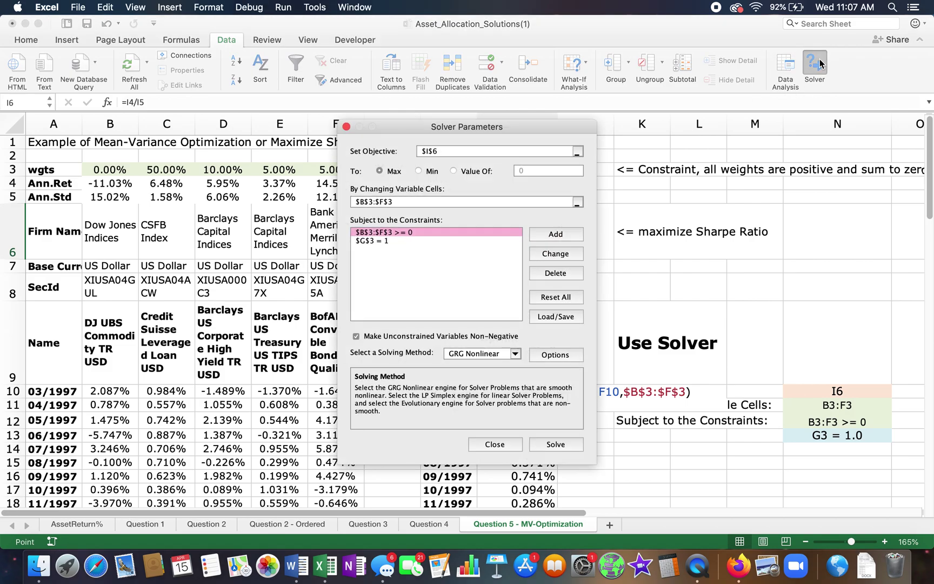
pyautogui.moveTo(514, 123); pyautogui.dragTo(727, 79)
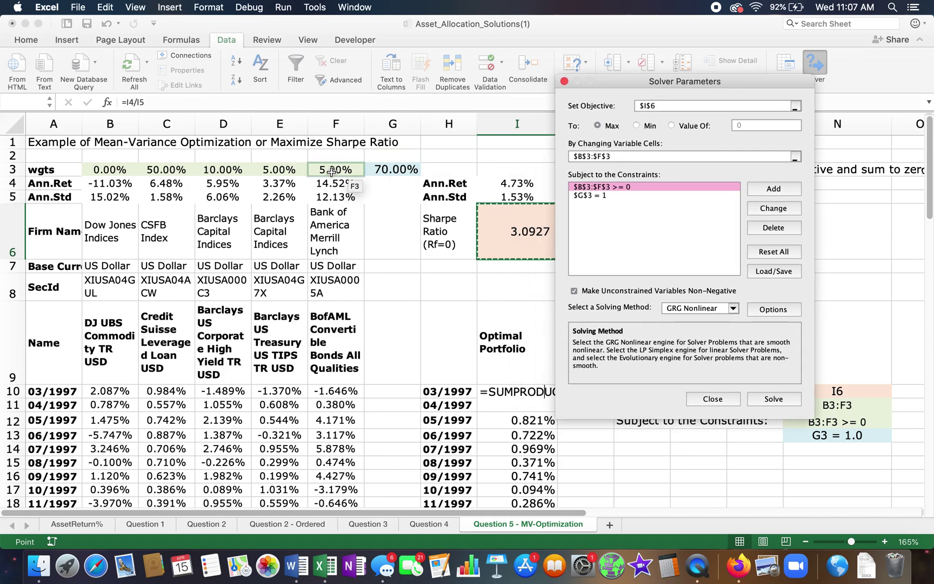
pyautogui.click(698, 155)
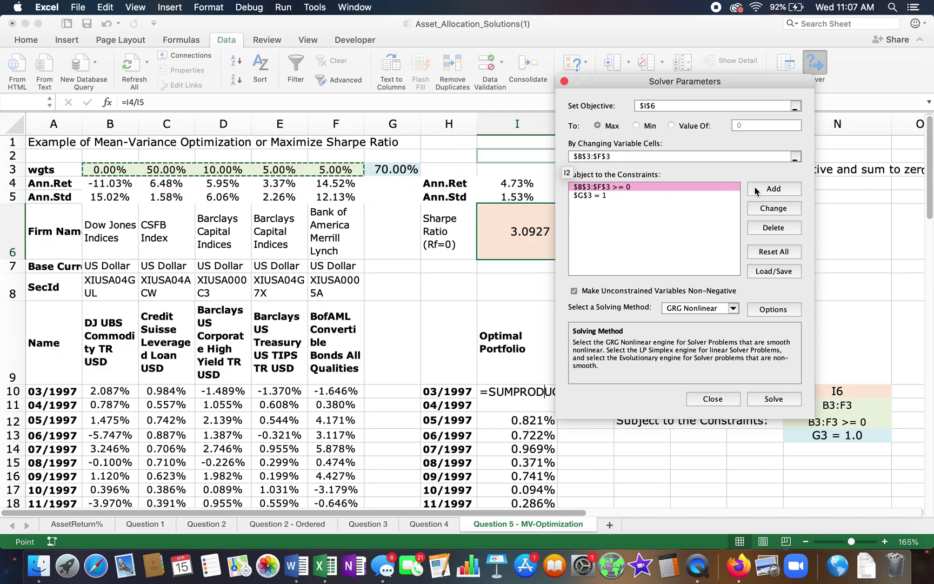
pyautogui.click(681, 189)
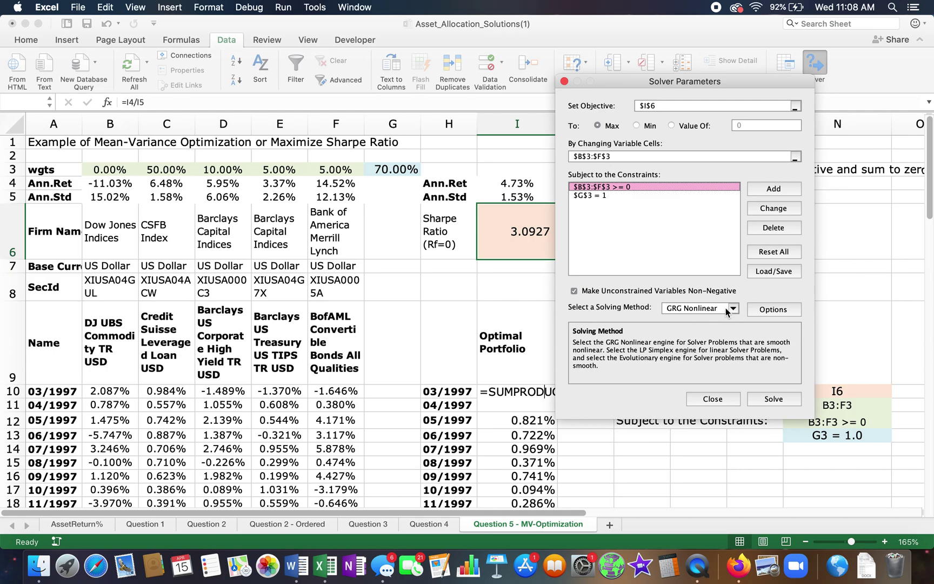
# Solve for the maximum Sharpe ratio with GRG Nonlinear, keep the Solver solution, and select the worksheet title in A1:G1
pyautogui.click(775, 399)
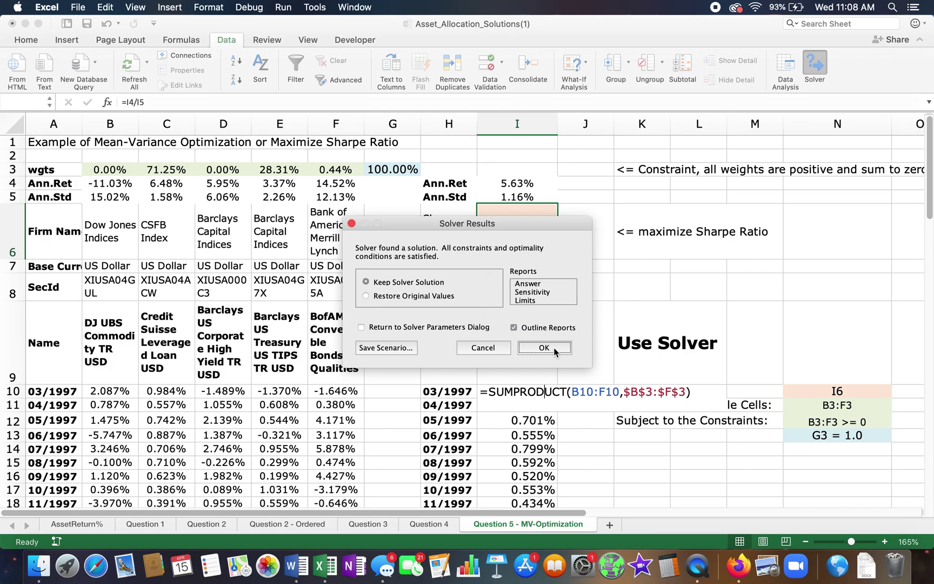
pyautogui.click(544, 347)
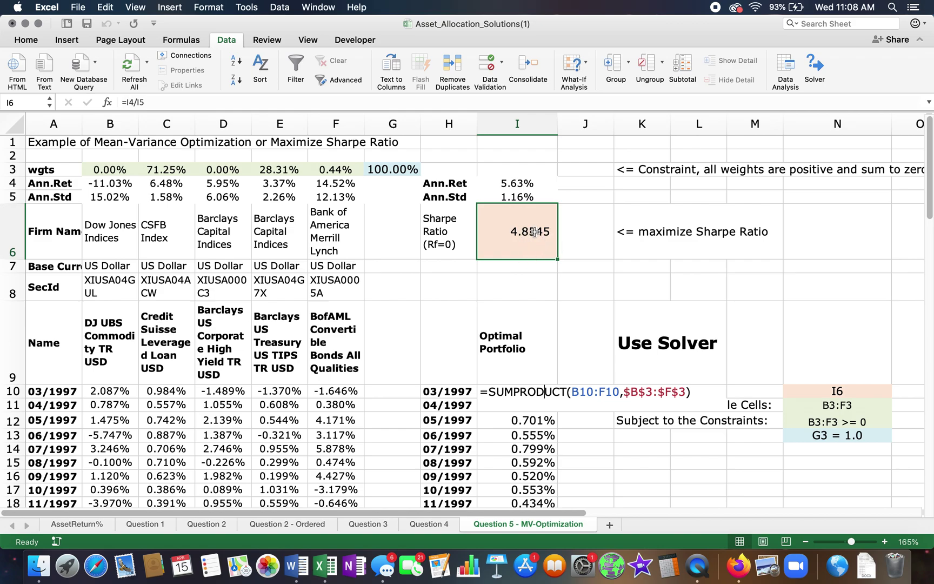
pyautogui.moveTo(47, 142); pyautogui.dragTo(377, 148)
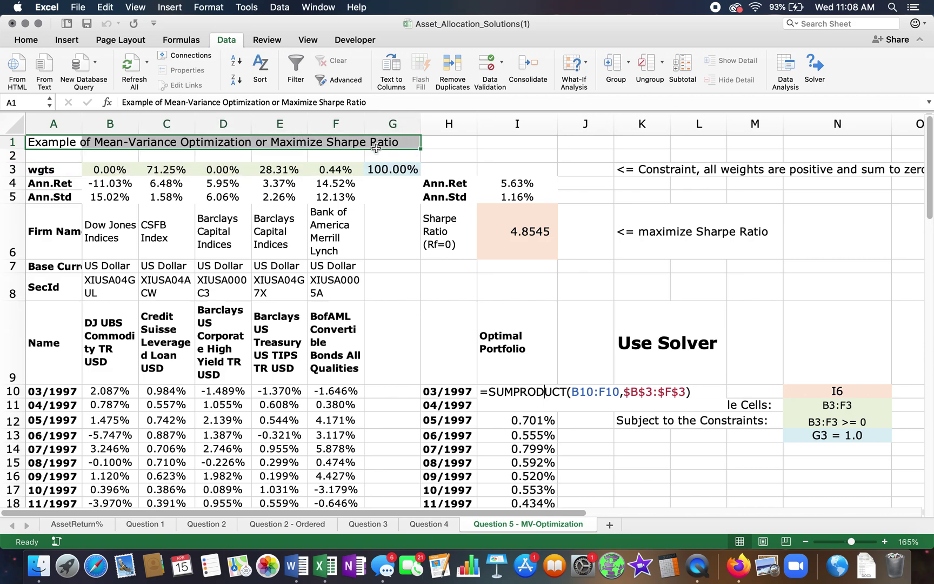